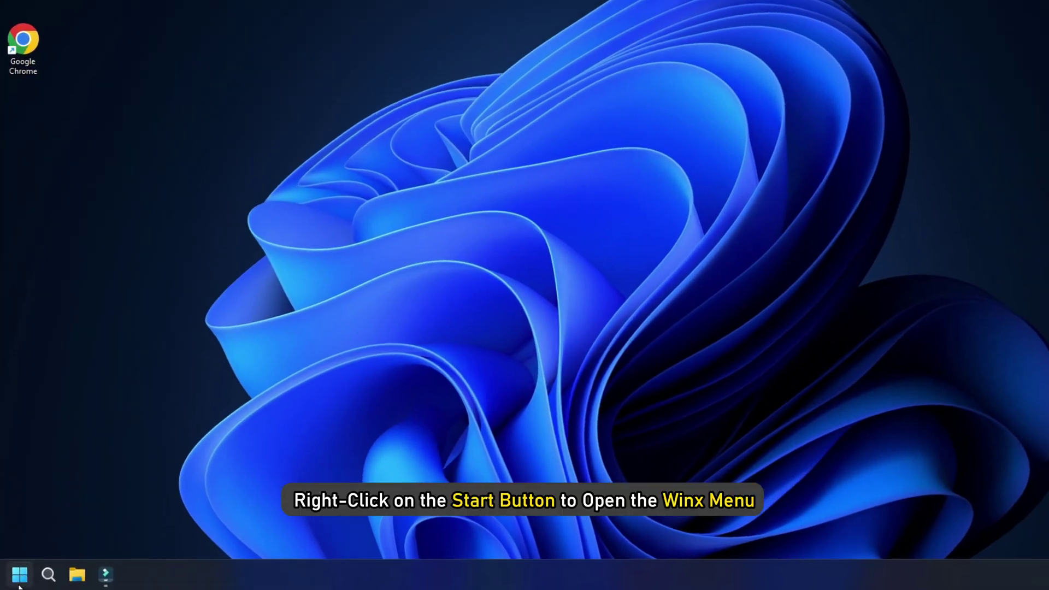
Run an automatic driver search for the first AMD USB 3.10 host controller in Device Manager
right_click(17, 576)
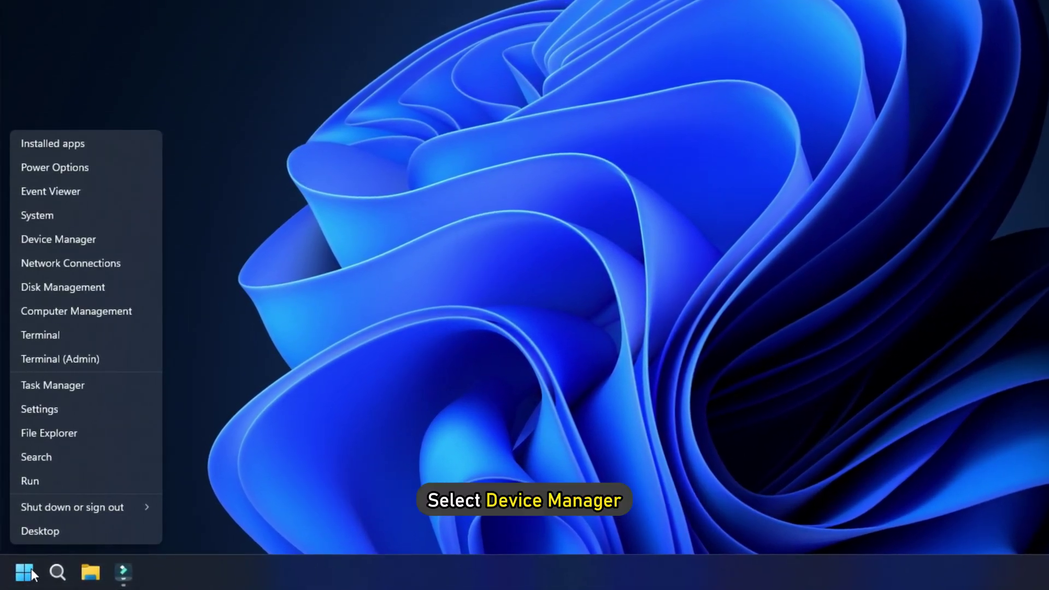
left_click(118, 242)
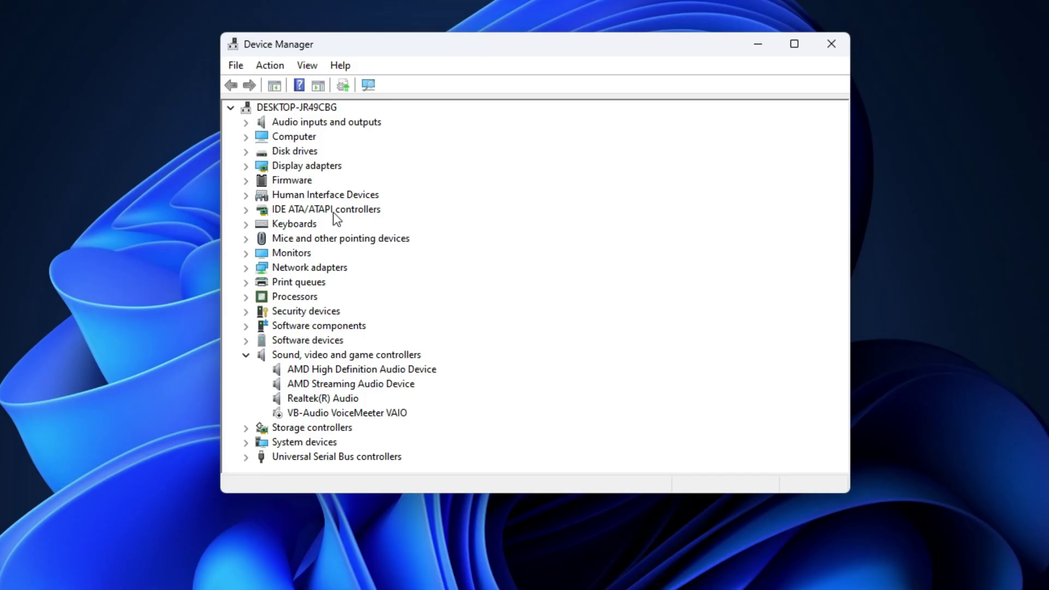
left_click(249, 457)
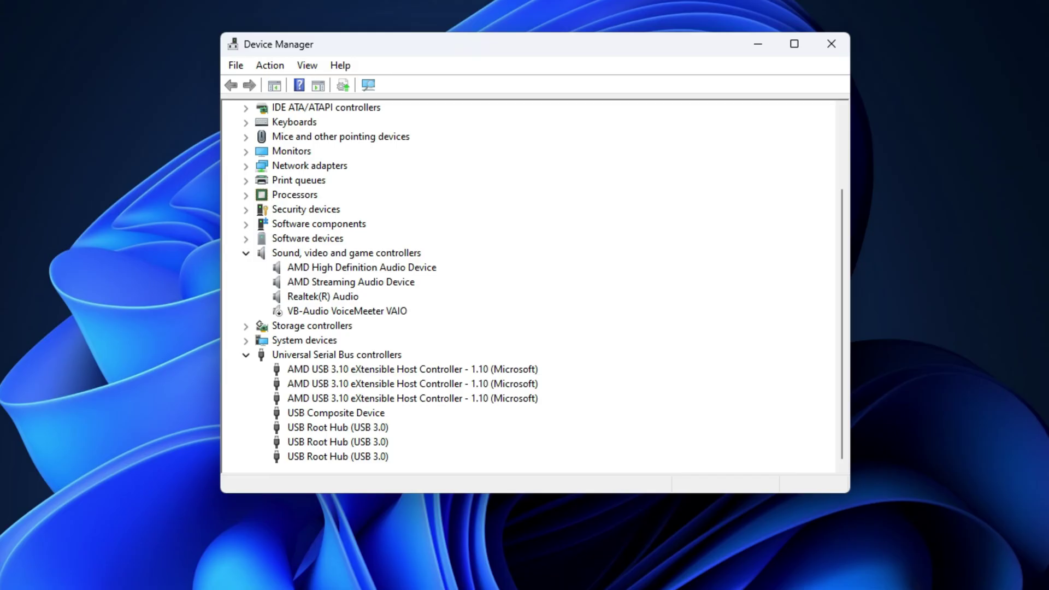
right_click(509, 370)
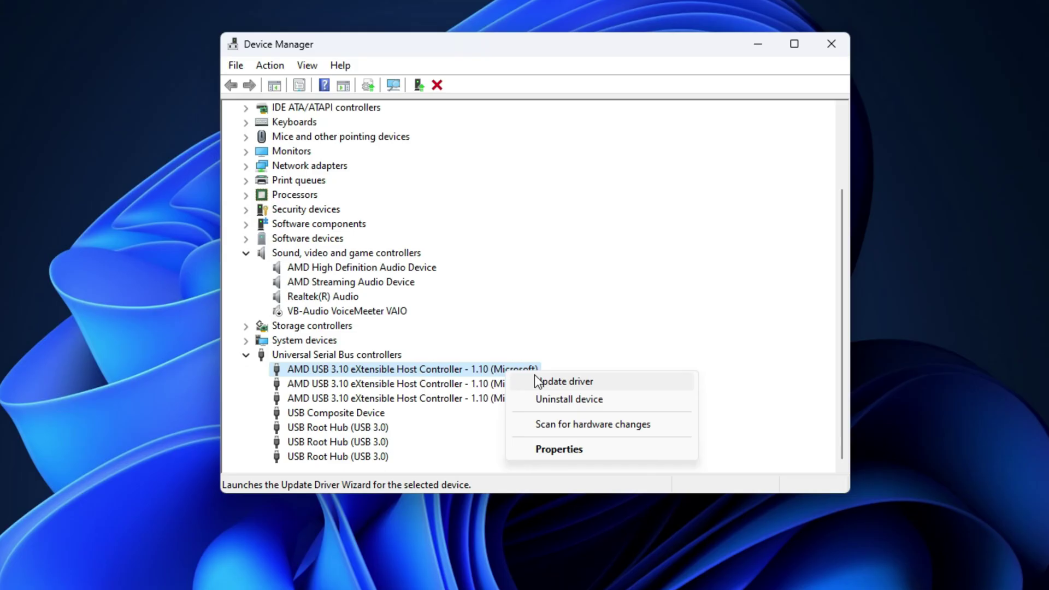
left_click(610, 382)
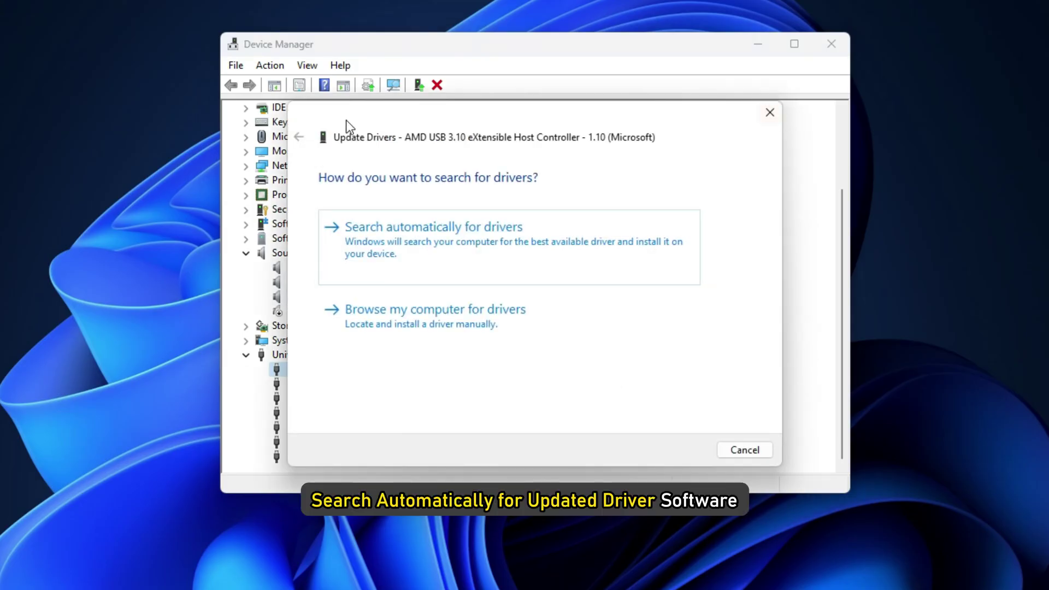
left_click(418, 243)
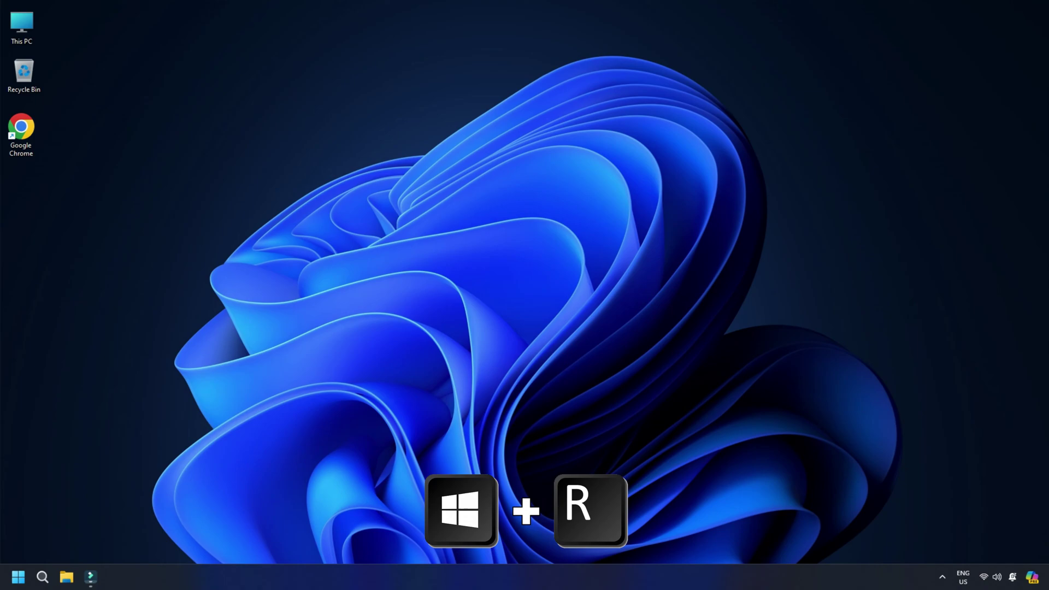
Launch the Power troubleshooter with msdt.exe /id PowerDiagnostic from the Run box
key("super+r")
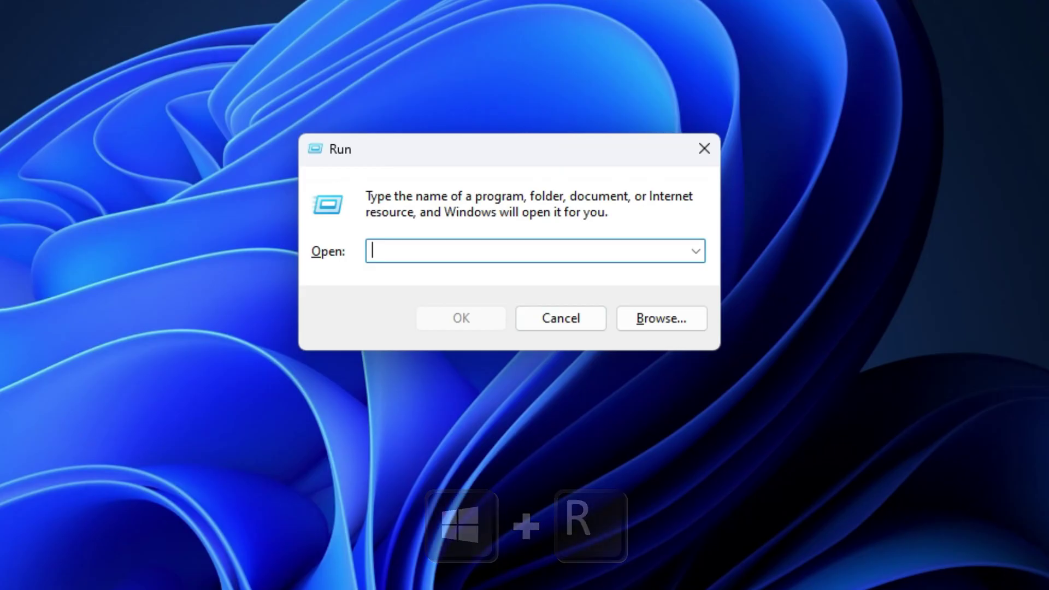
type("msdt.exe /id PowerDiagnostic")
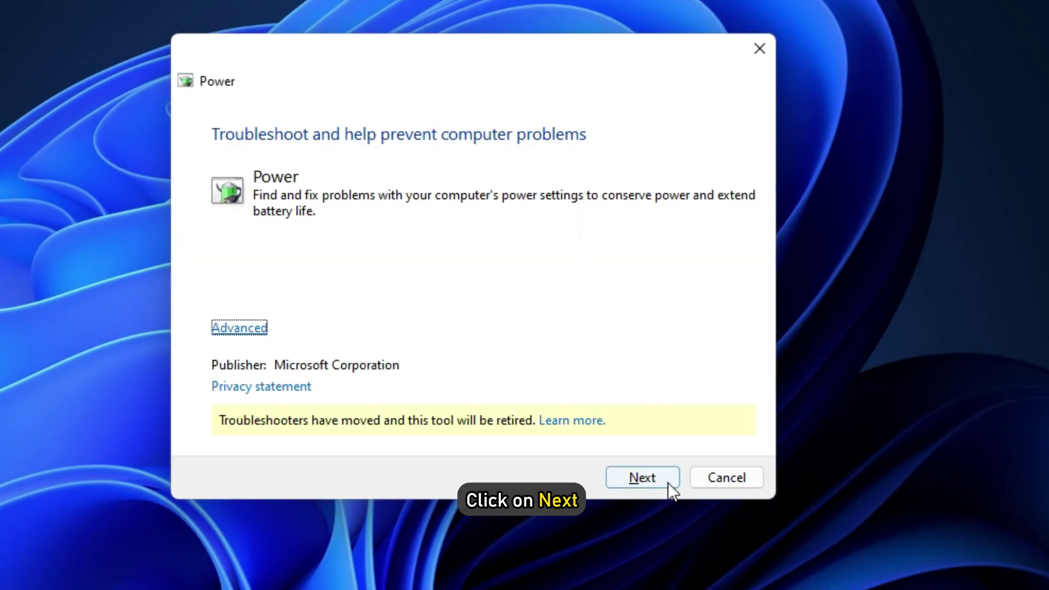
left_click(667, 479)
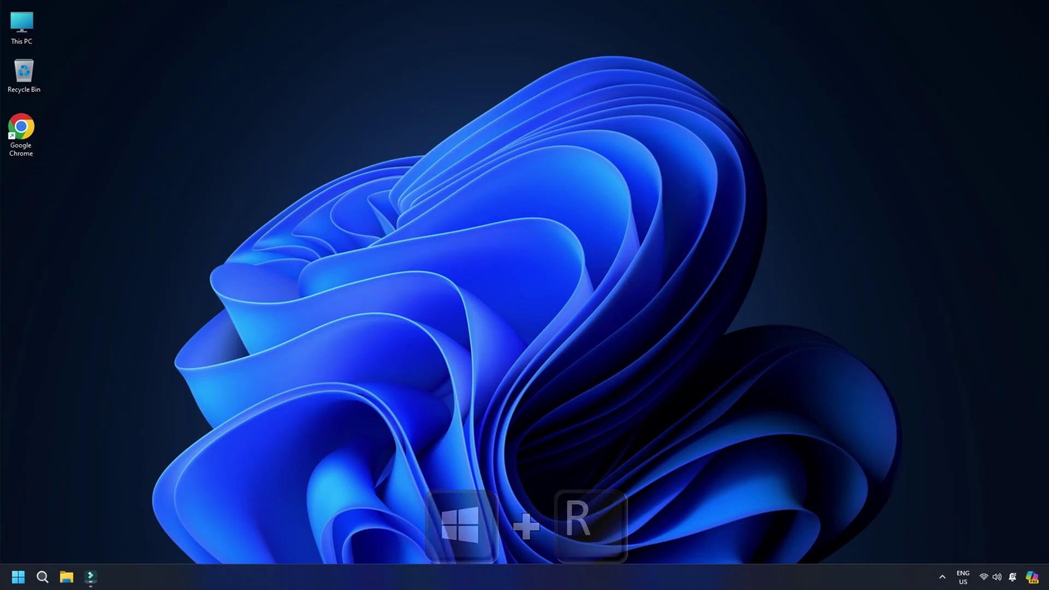
type("msconfig")
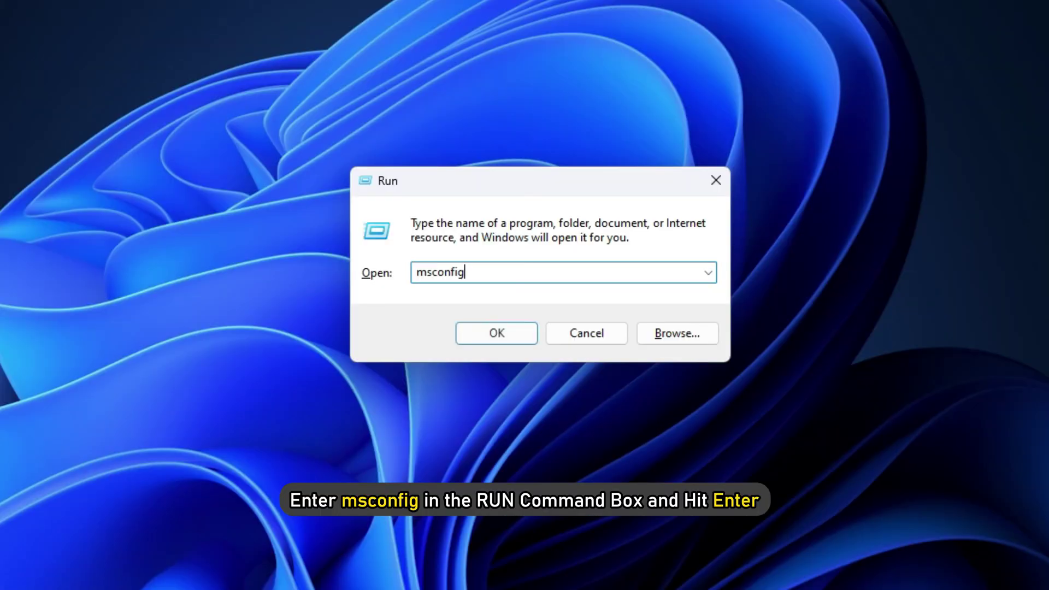
In msconfig Services, hide all Microsoft services and disable every remaining third-party service
key("Return")
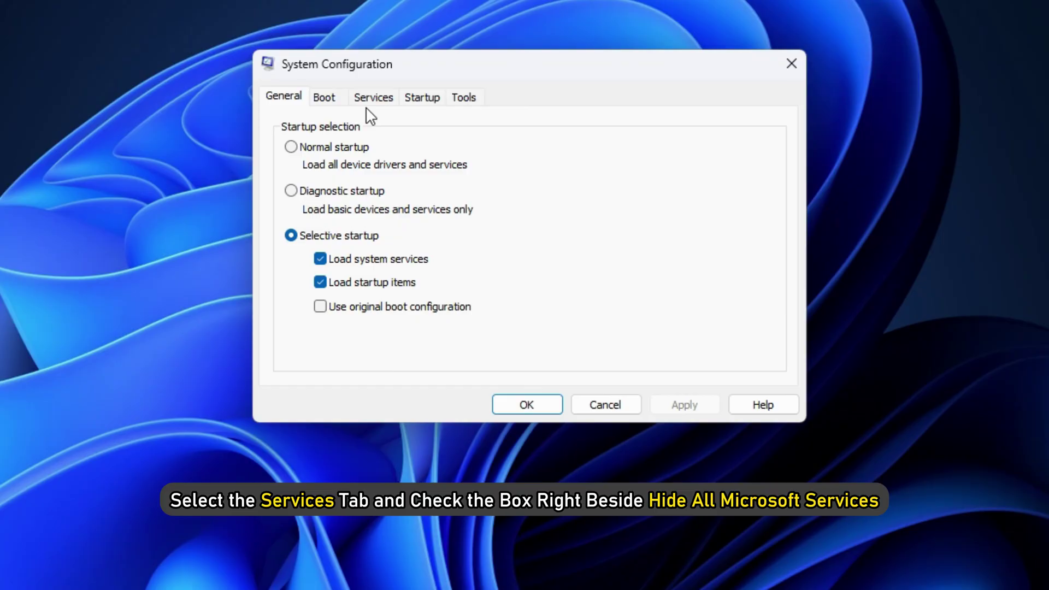
left_click(374, 99)
left_click(279, 371)
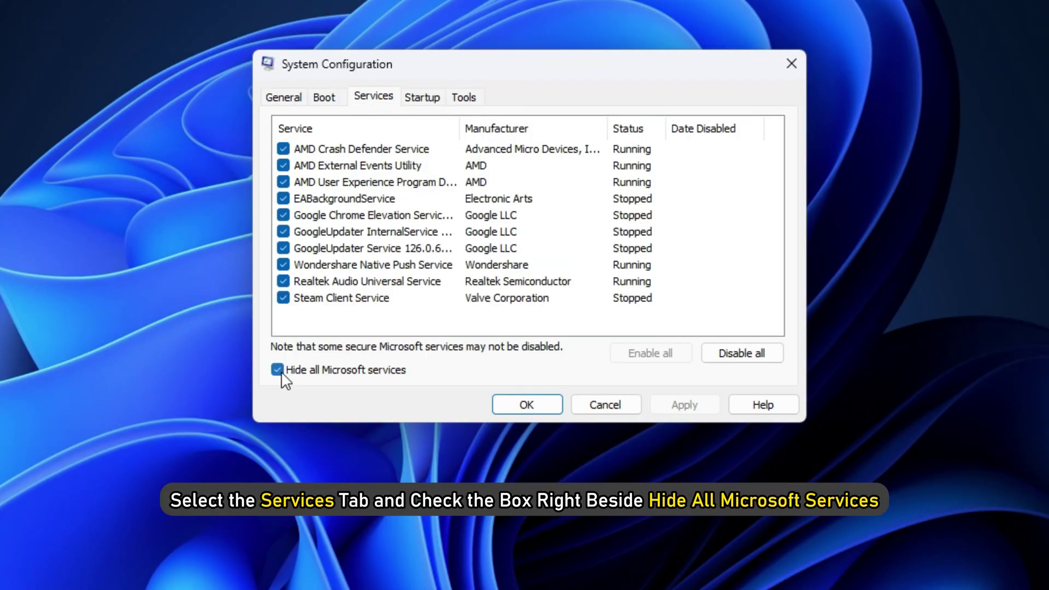
left_click(732, 353)
Apply the clean-boot service changes, then disable EpicGamesLauncher as a Task Manager startup app
left_click(680, 405)
left_click(538, 405)
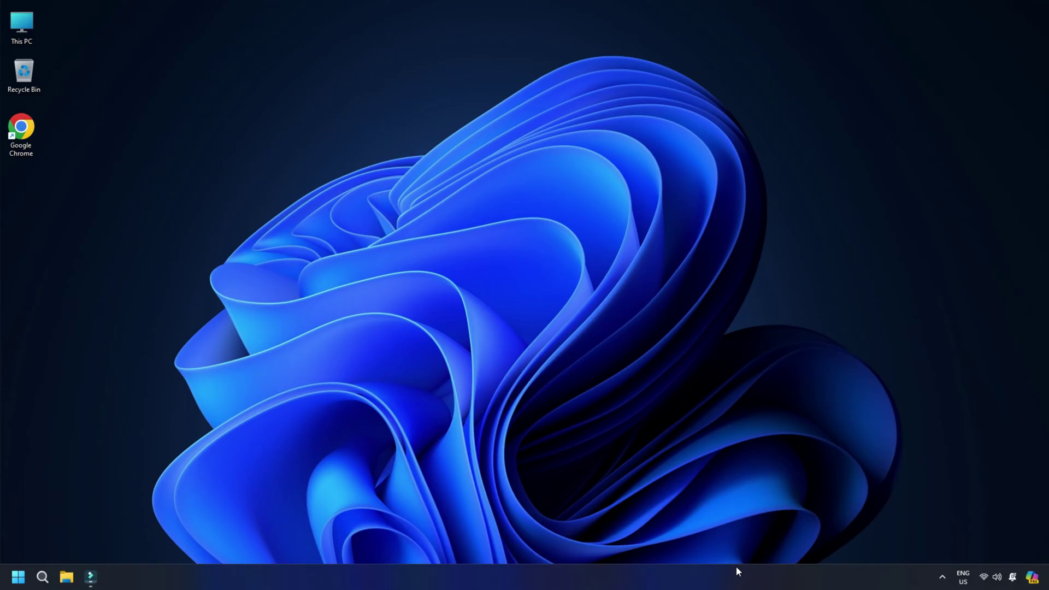
right_click(736, 567)
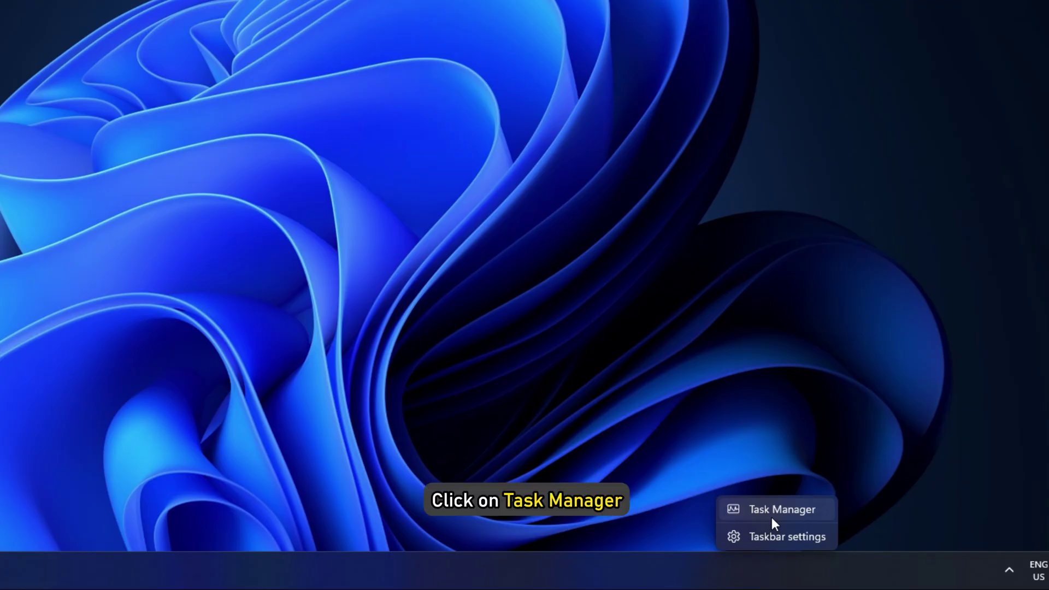
left_click(772, 518)
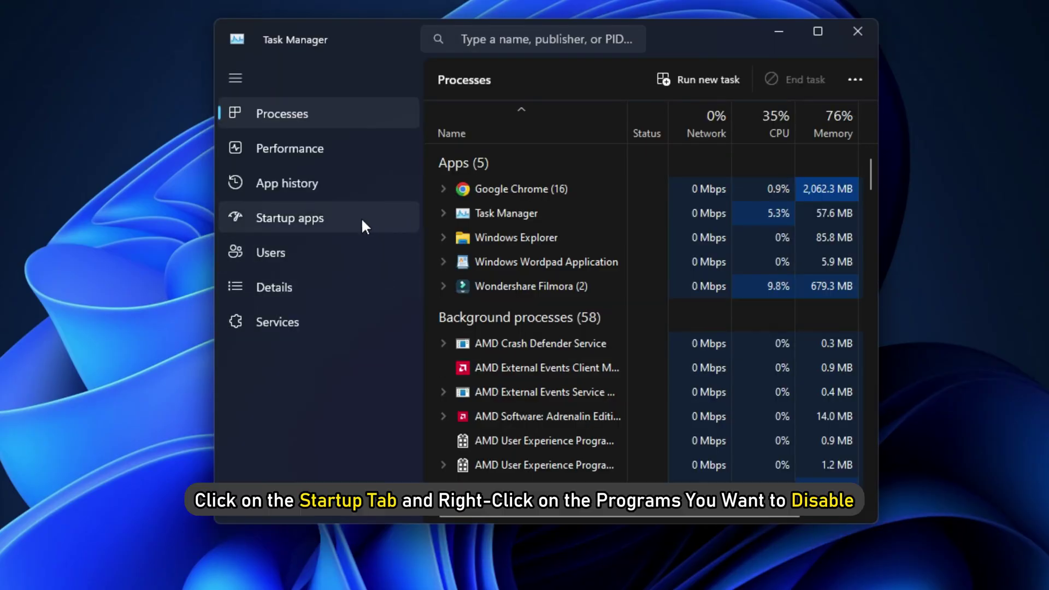
left_click(364, 218)
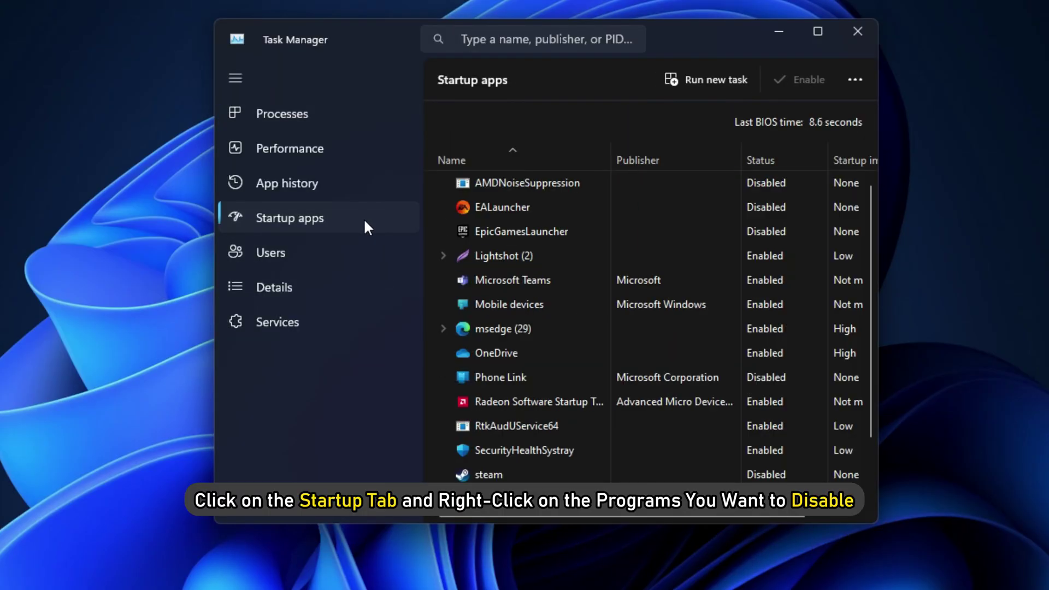
right_click(561, 234)
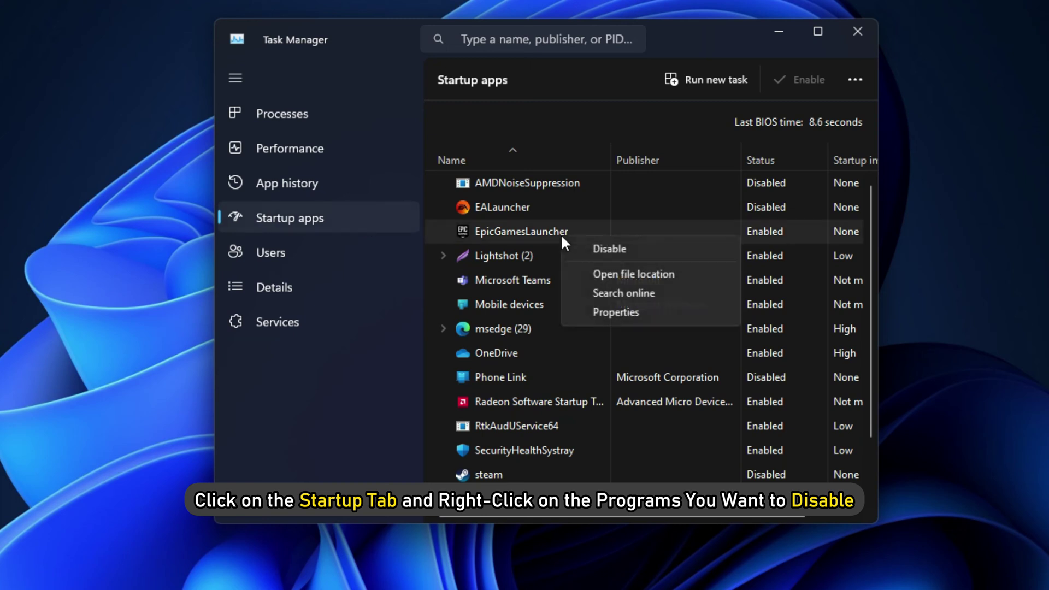
left_click(651, 245)
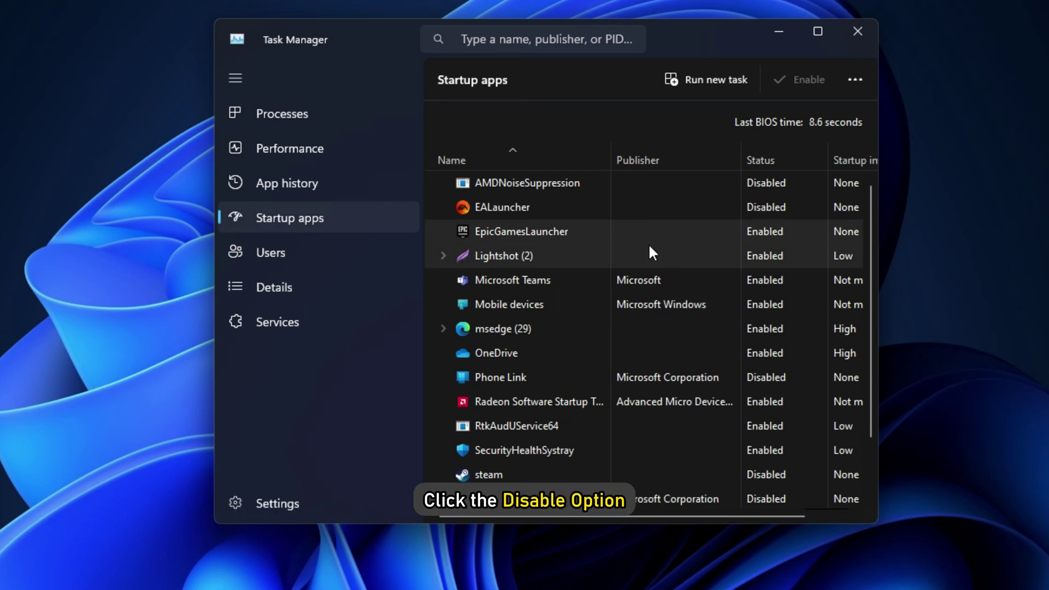
left_click(859, 32)
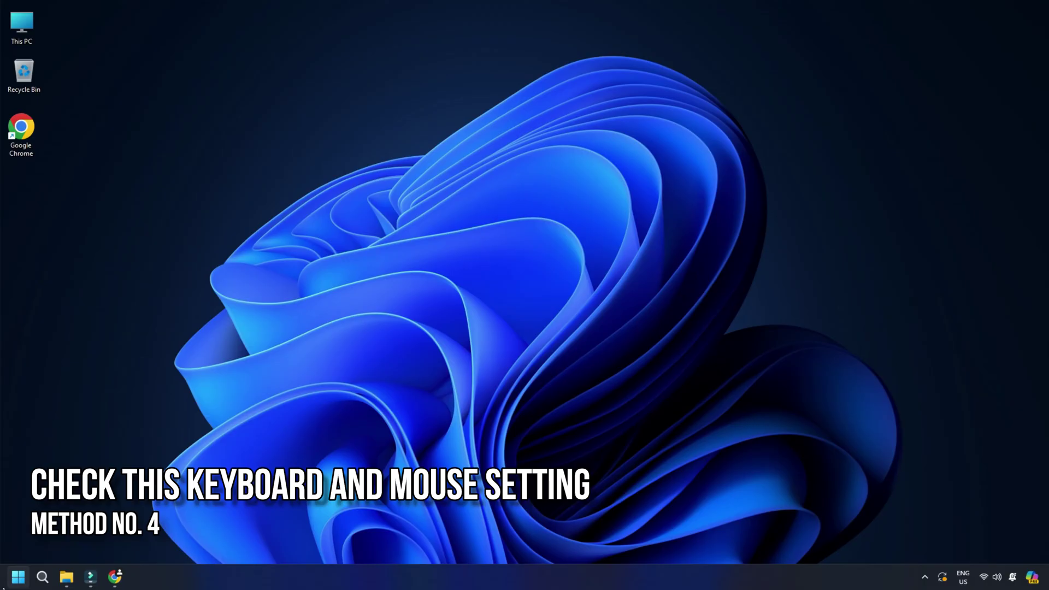
Turn on 'Allow this device to wake the computer' for the HID Keyboard Device
key("super+x")
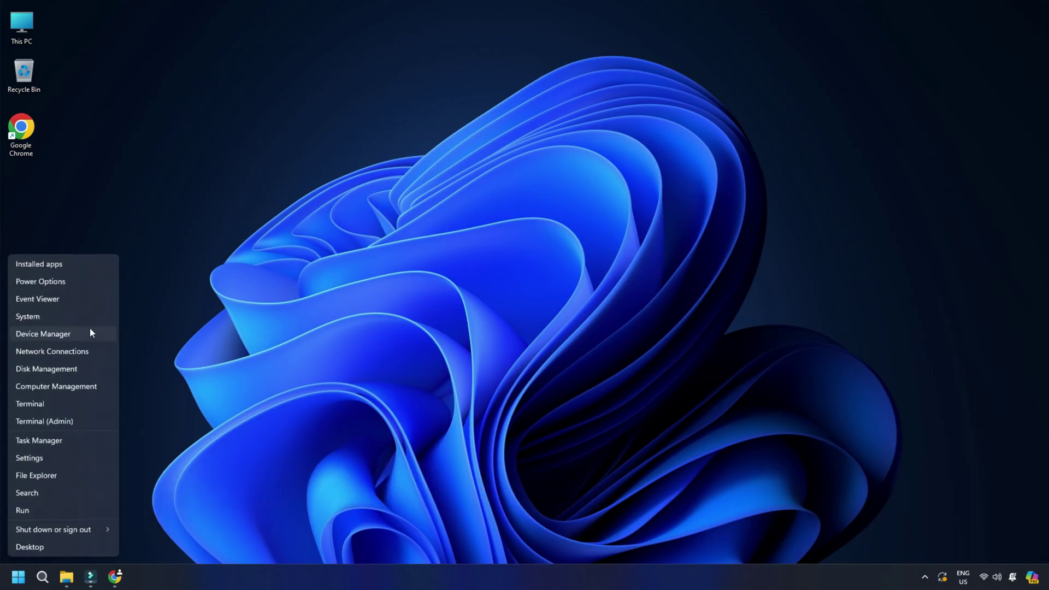
left_click(89, 330)
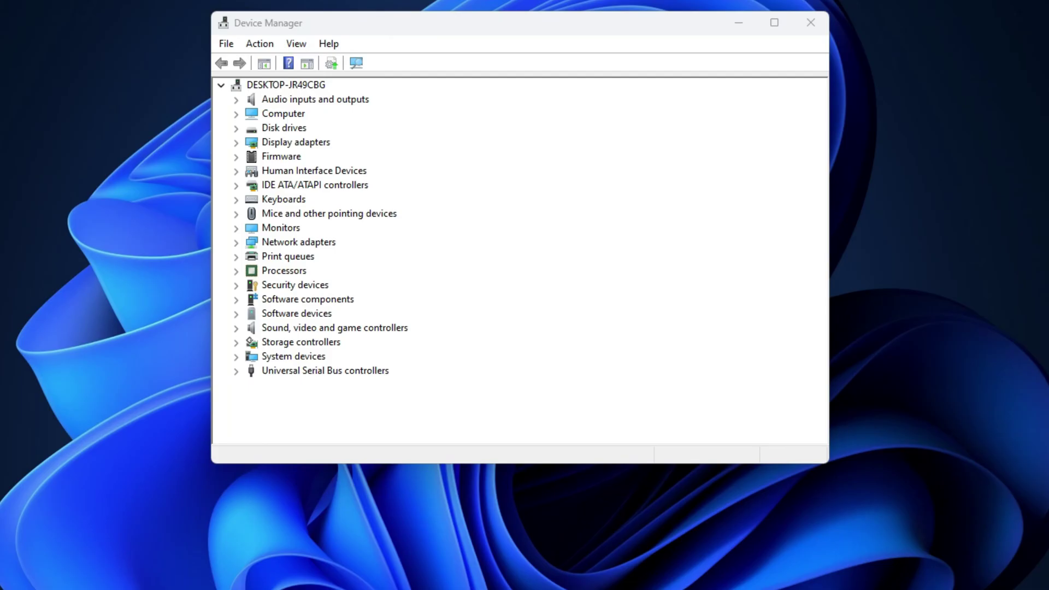
left_click(236, 200)
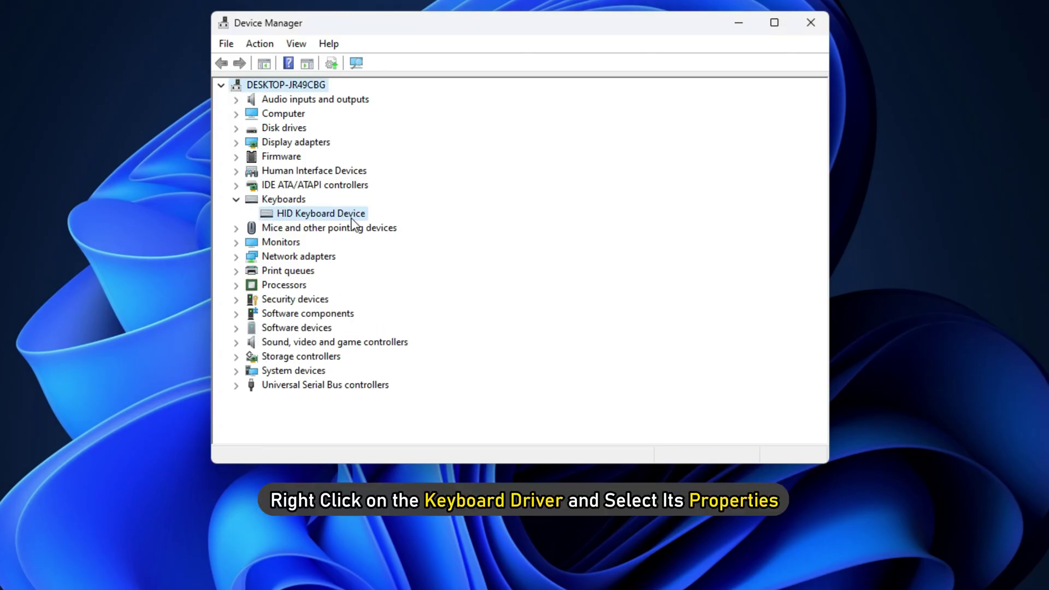
right_click(353, 220)
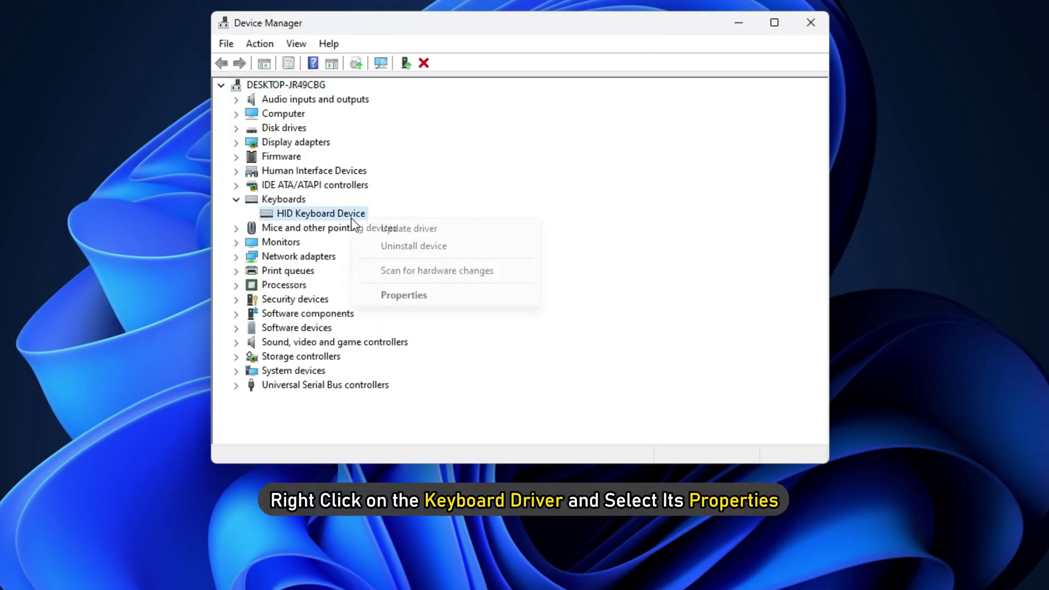
left_click(465, 296)
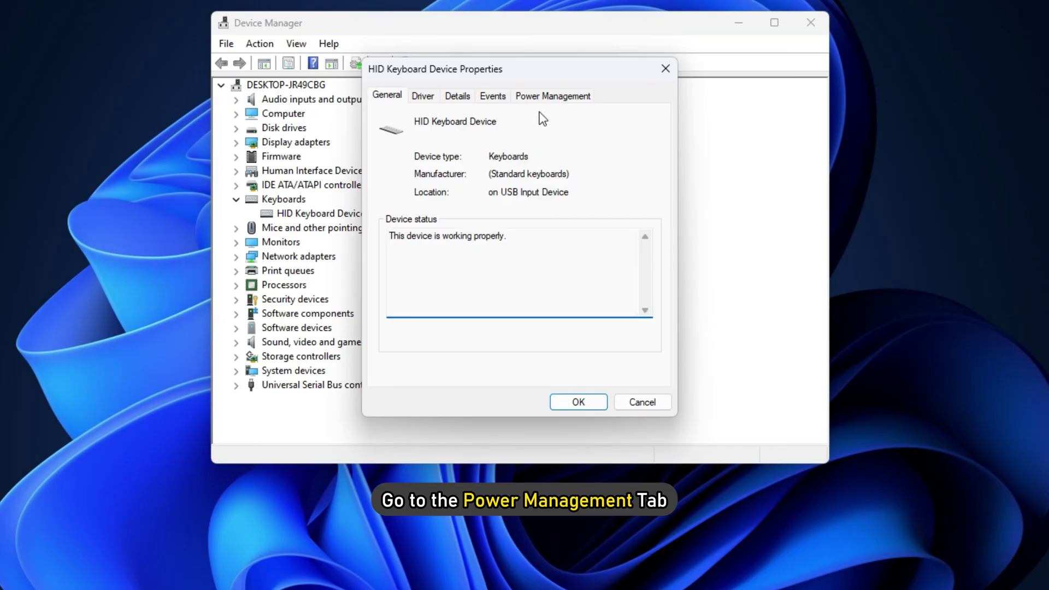
left_click(550, 97)
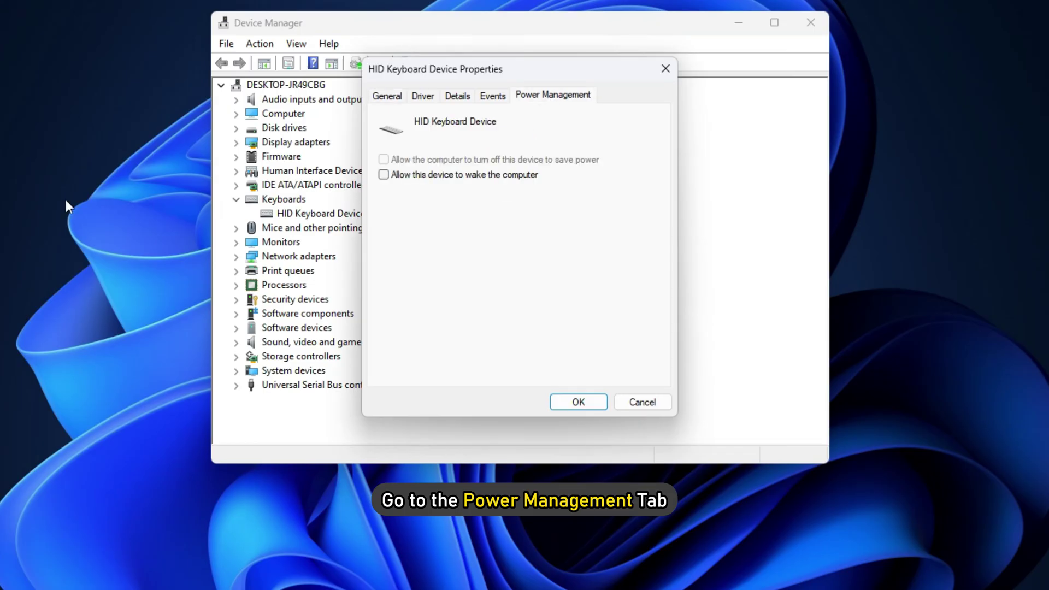
left_click(383, 177)
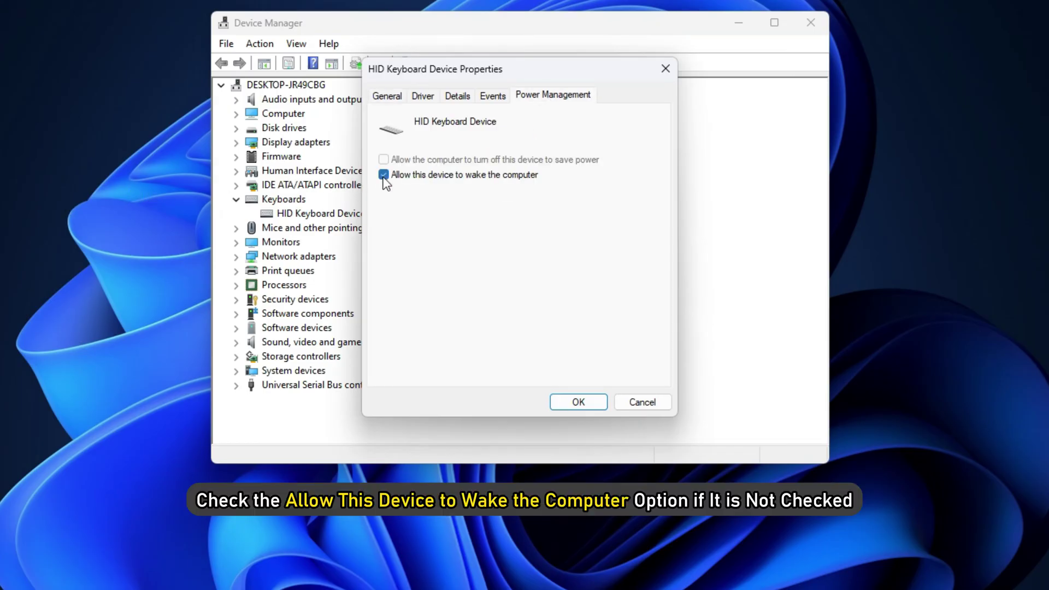
left_click(568, 403)
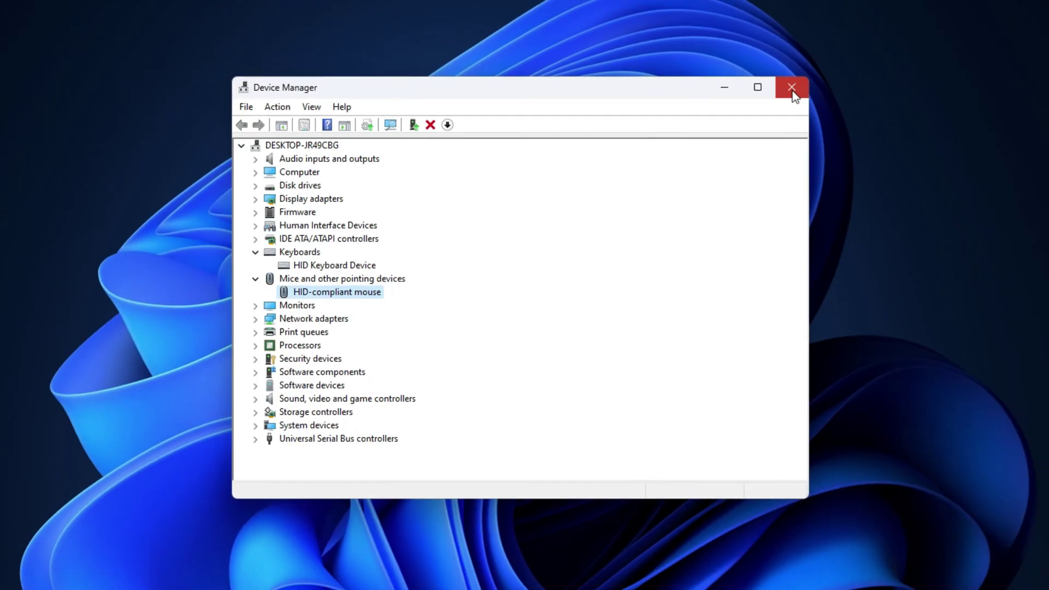
left_click(808, 71)
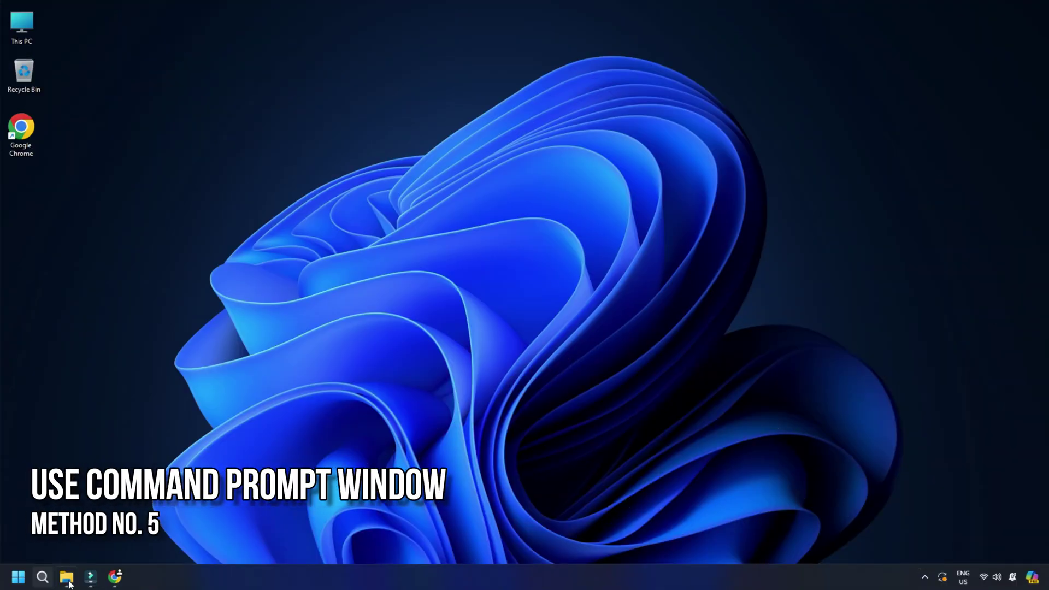
Run powercfg -devicequery wake_armed and powercfg -lastwake in an administrator Command Prompt
left_click(41, 577)
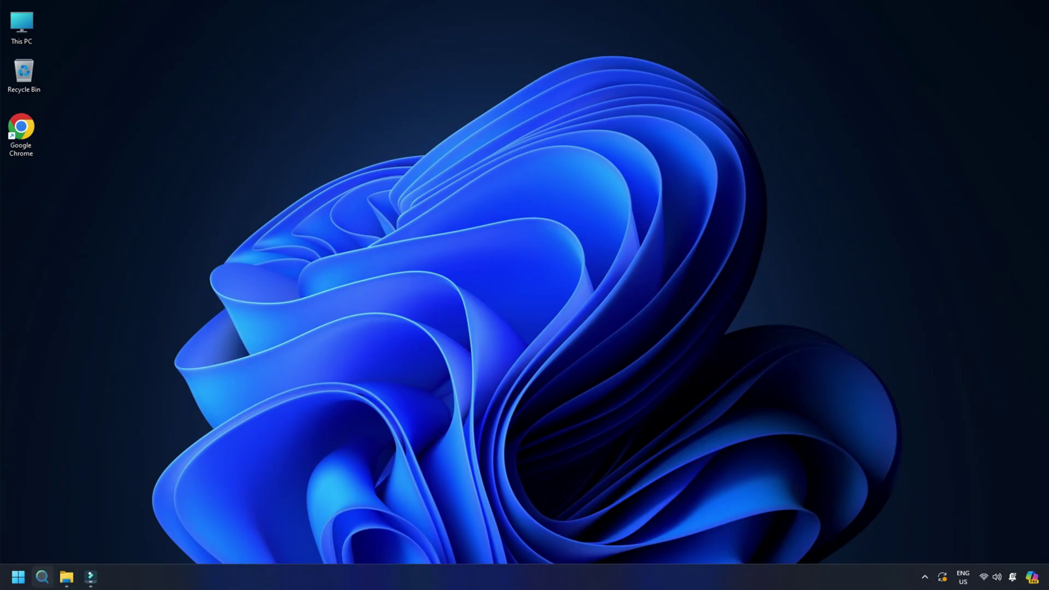
type("CMD")
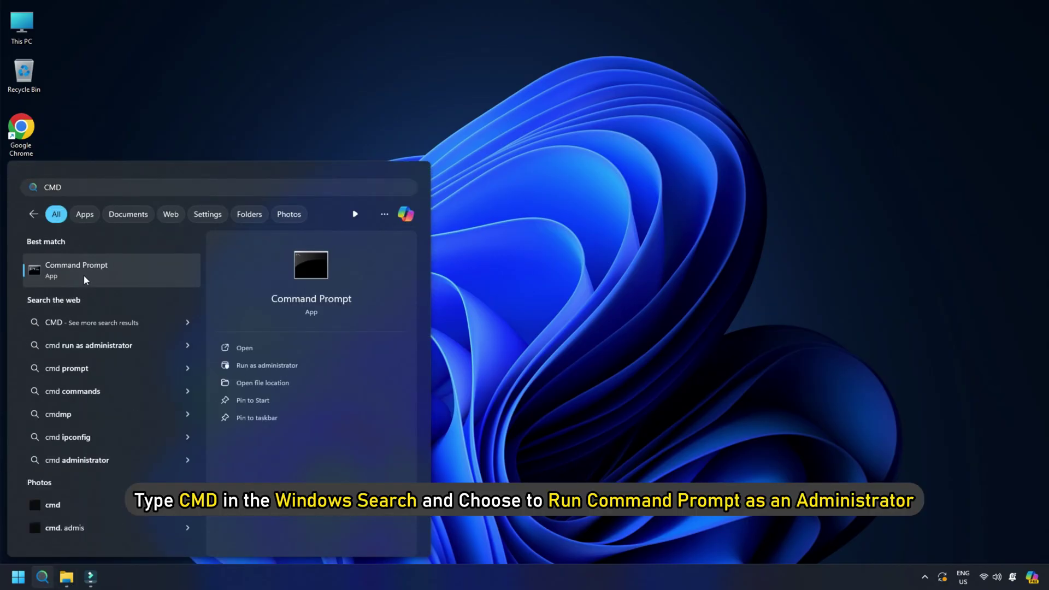
right_click(83, 275)
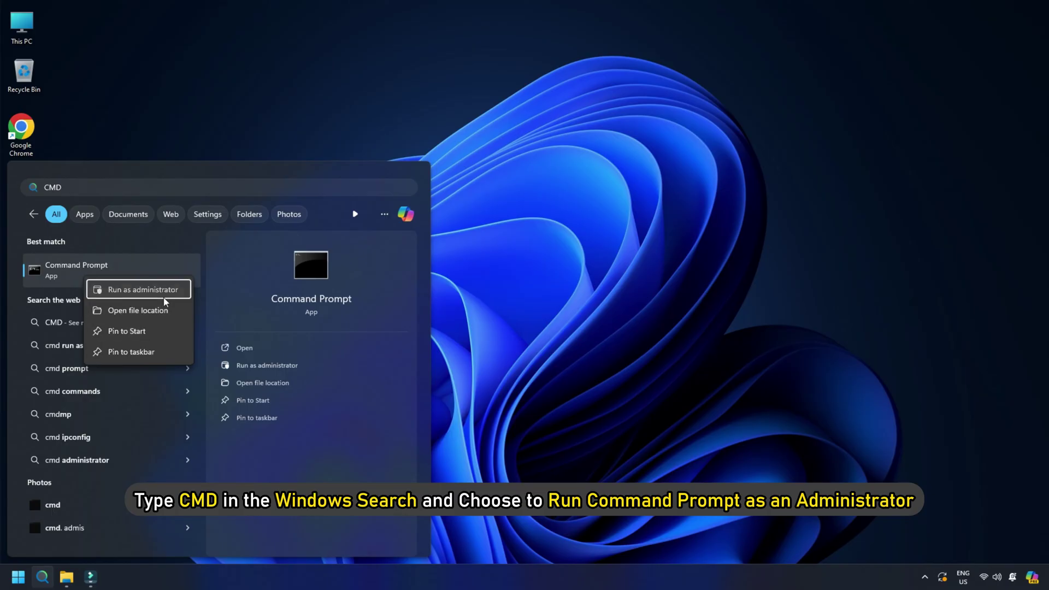
left_click(132, 289)
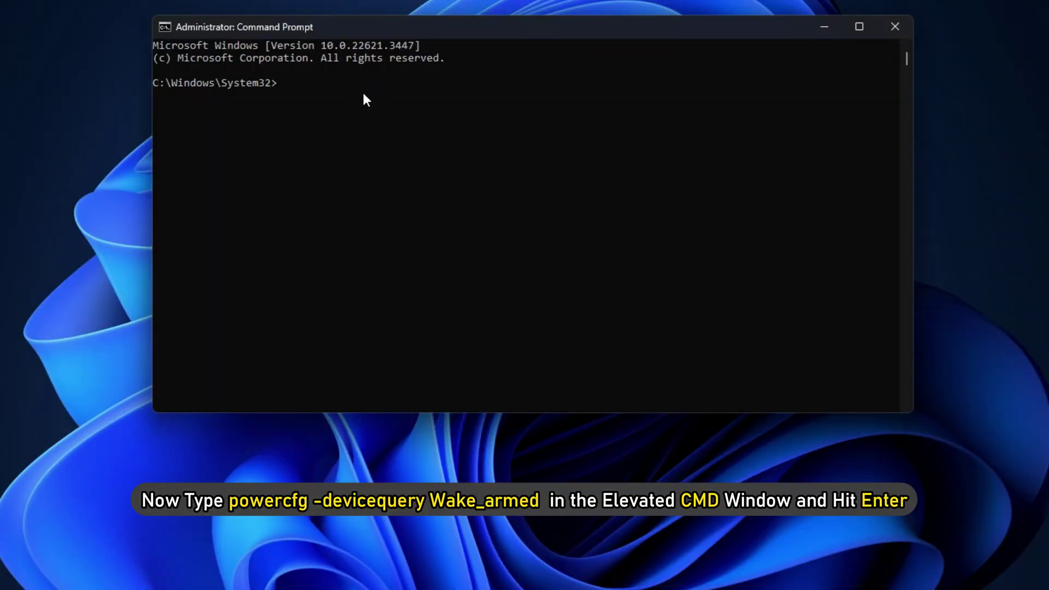
type("powercfg -devicequery wake_armed")
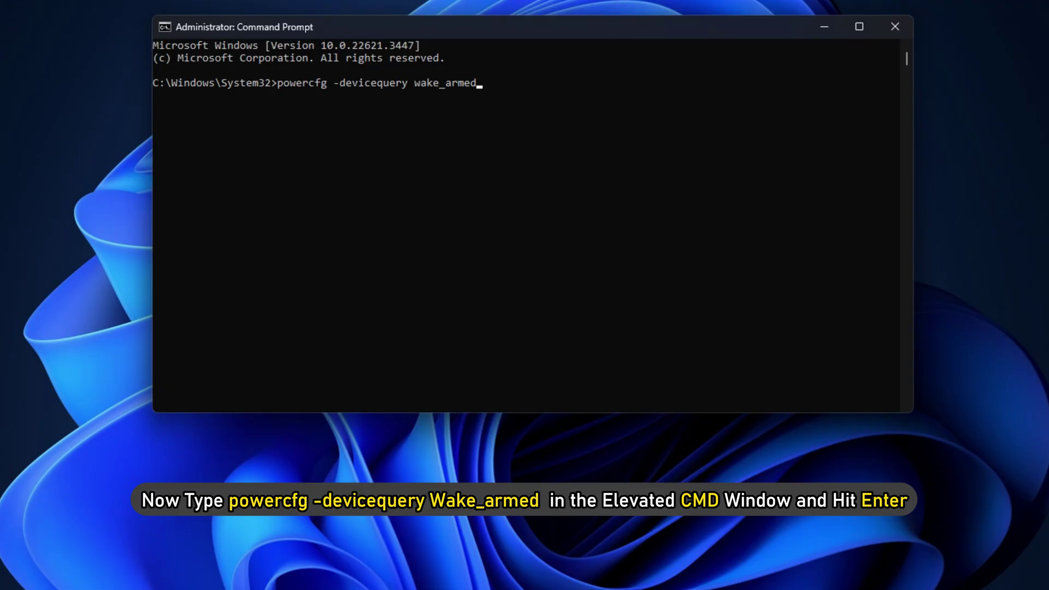
key("Return")
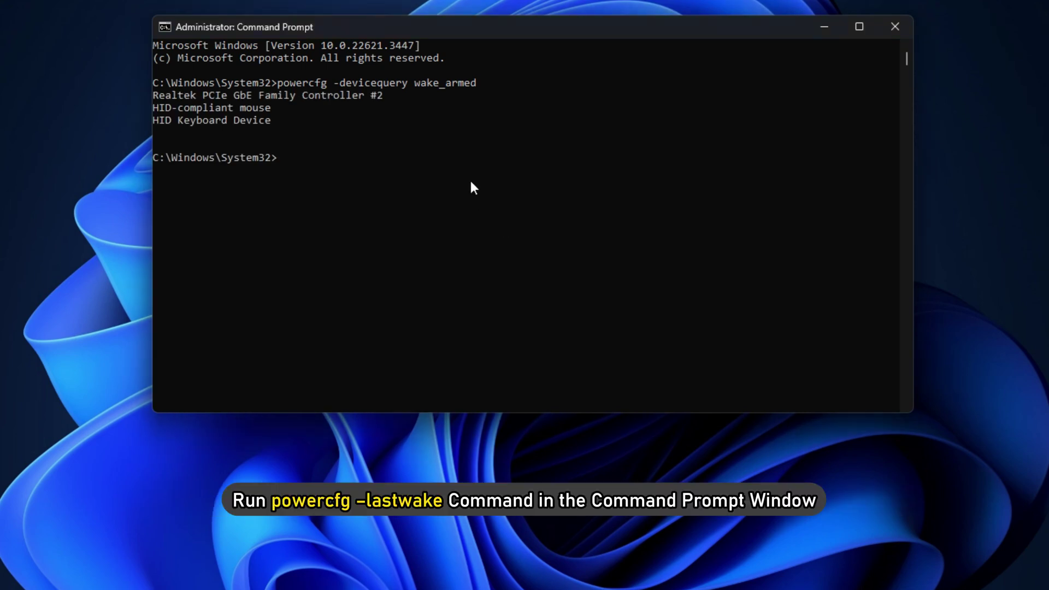
type("powercfg -lastwake")
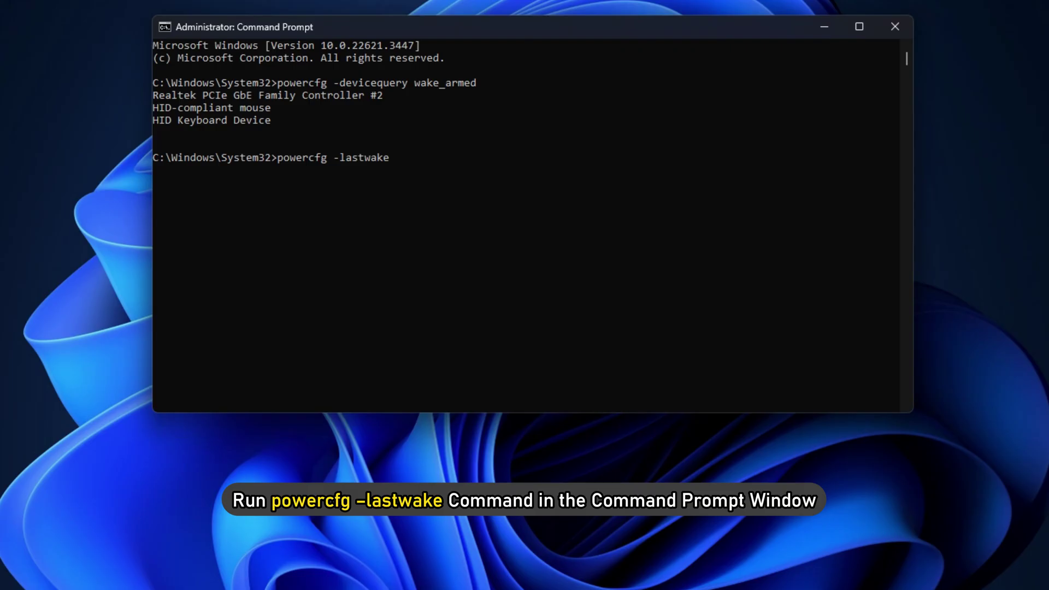
key("Return")
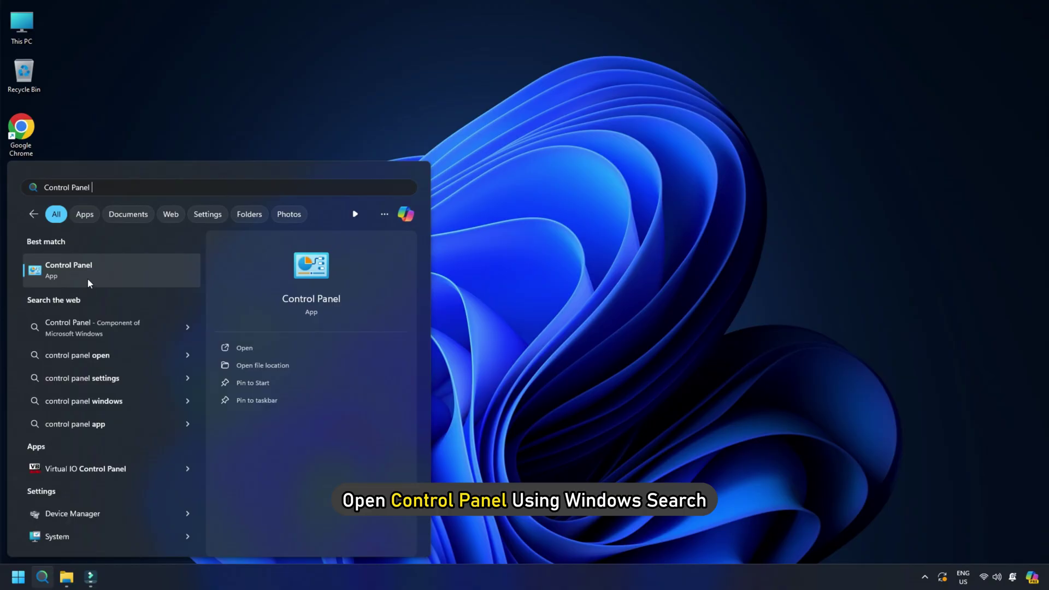
Switch Control Panel to Large icons and open the High performance plan's Allow wake timers choices
left_click(88, 278)
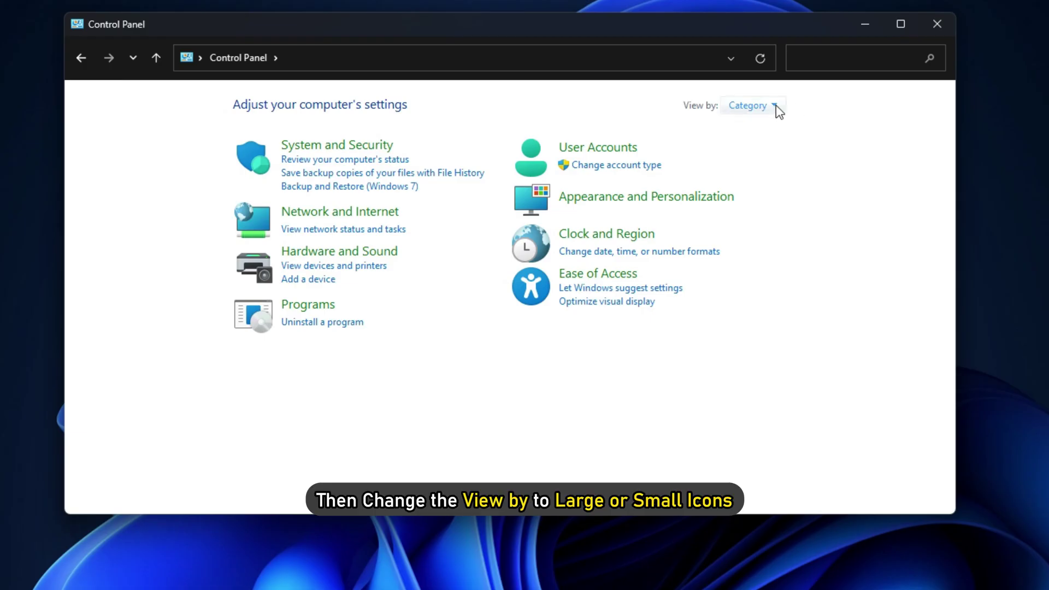
left_click(757, 111)
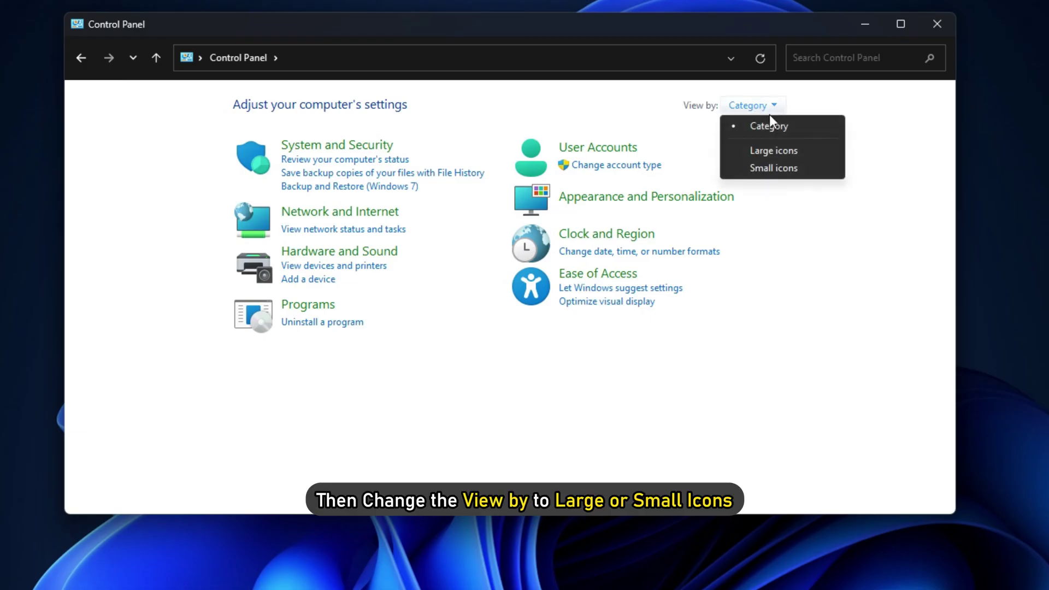
left_click(806, 157)
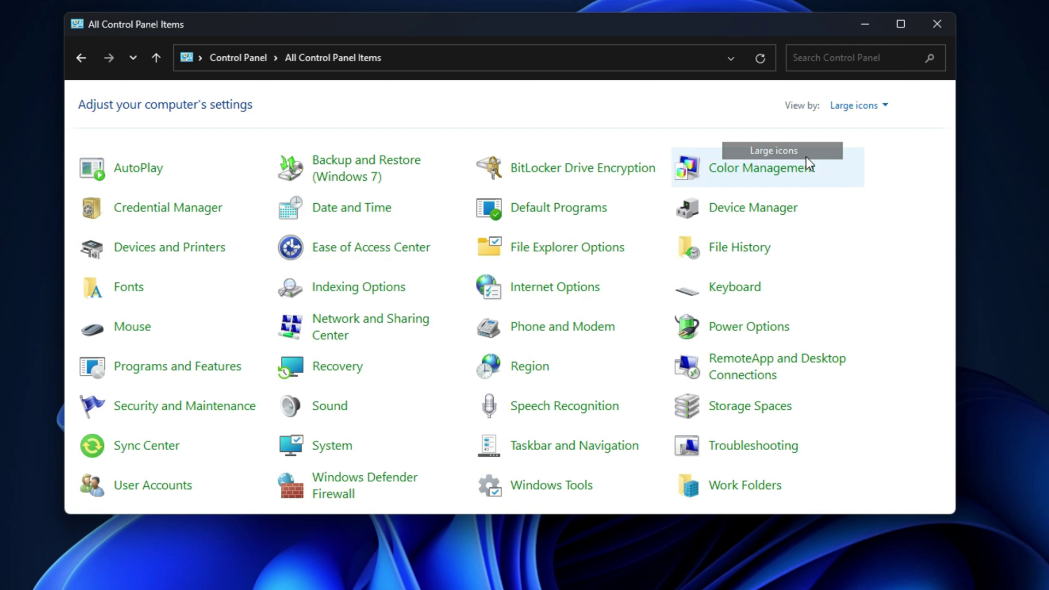
left_click(753, 329)
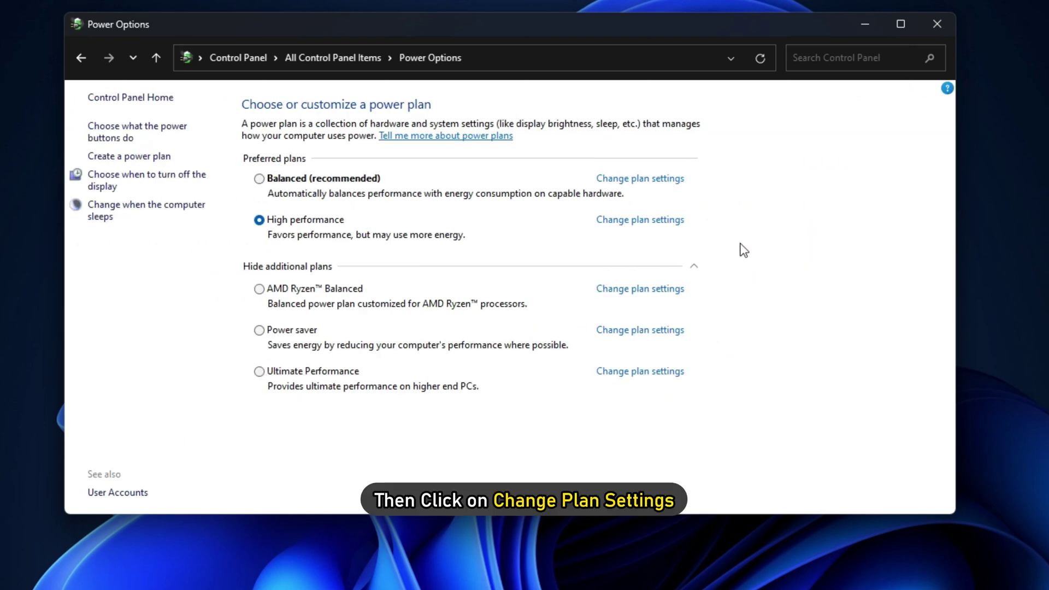
left_click(645, 222)
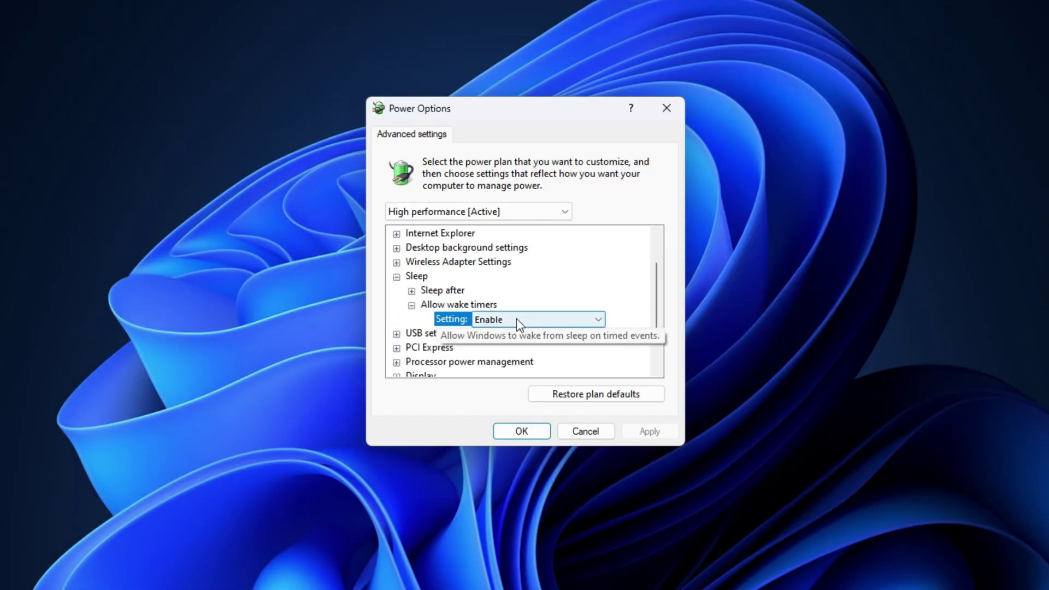
left_click(517, 319)
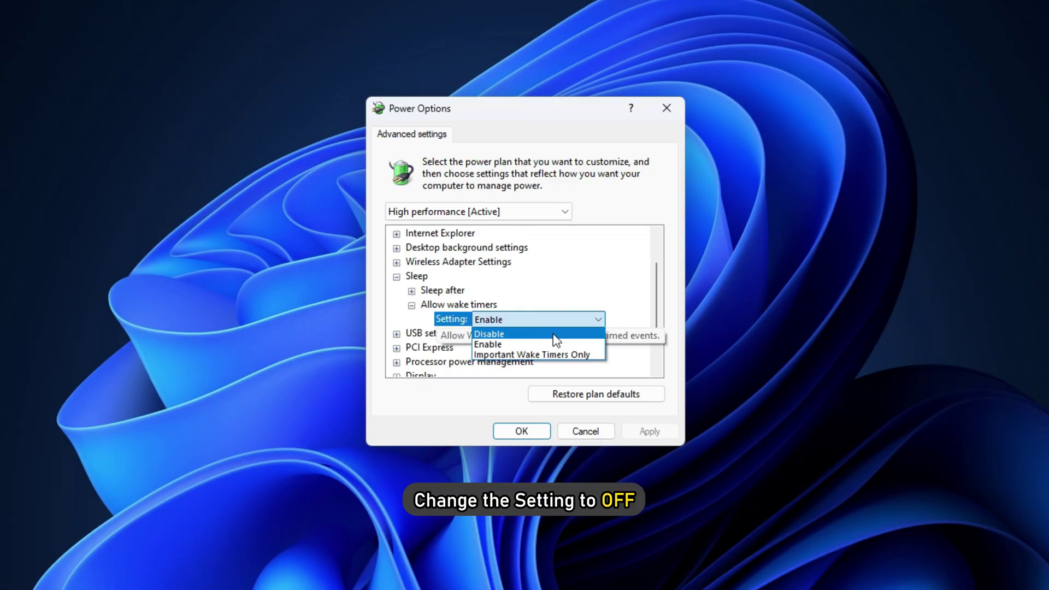